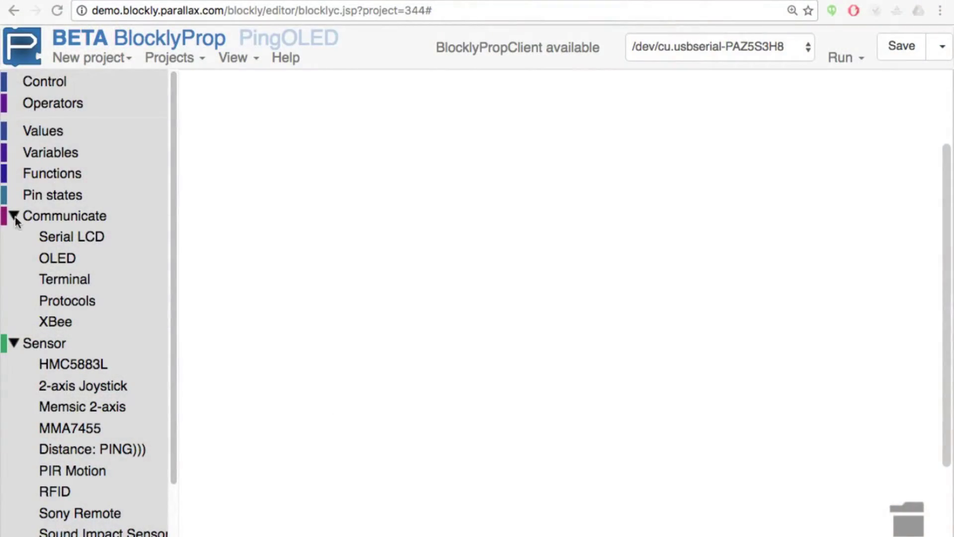
- Show the OLED block flyout from the Communicate toolbox category
left_click(55, 259)
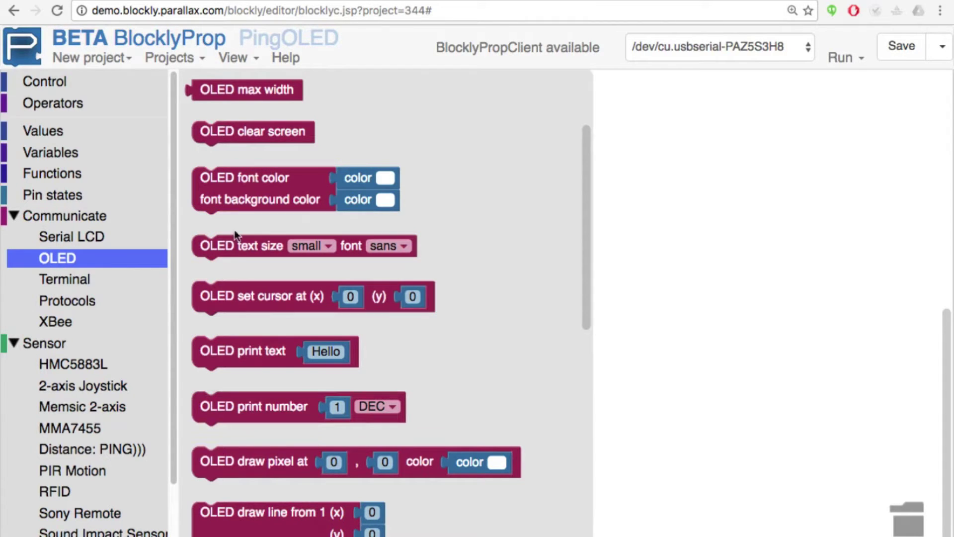
scroll(216, 131, "up", 3)
left_click_drag(249, 90, 382, 109)
- Set the OLED initialize pins to DIN 4, CLK 5, CS 6, D/C 7 and RES 8
left_click(463, 109)
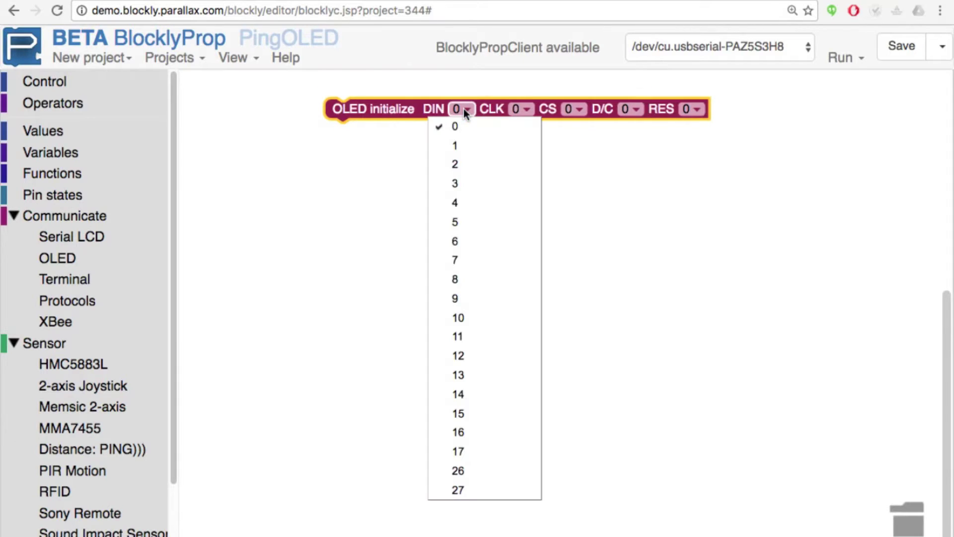
left_click(455, 203)
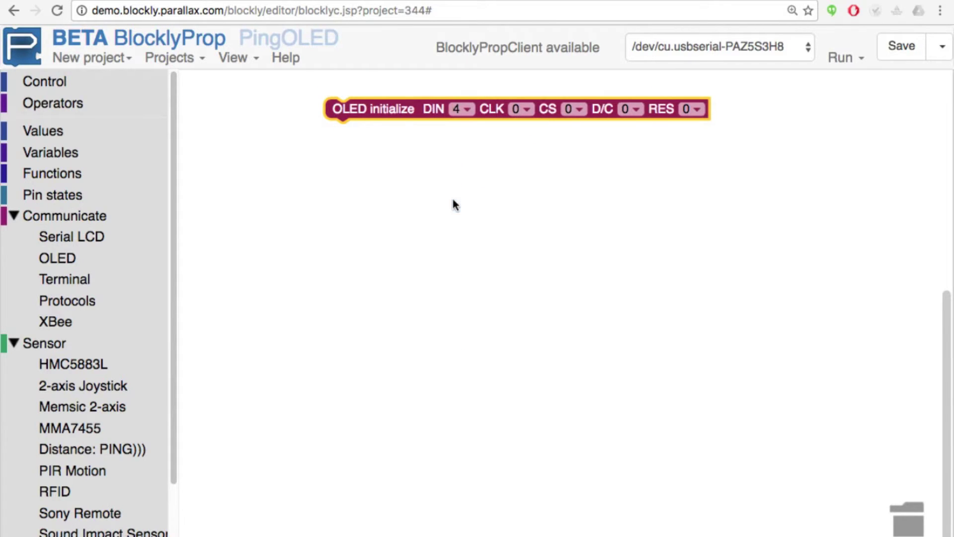
left_click(525, 109)
left_click(514, 222)
left_click(578, 111)
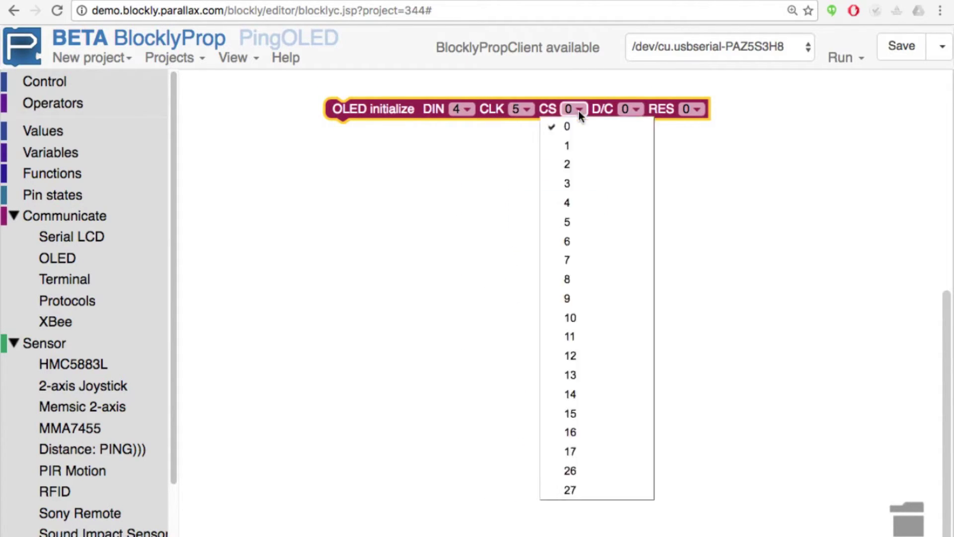
left_click(571, 243)
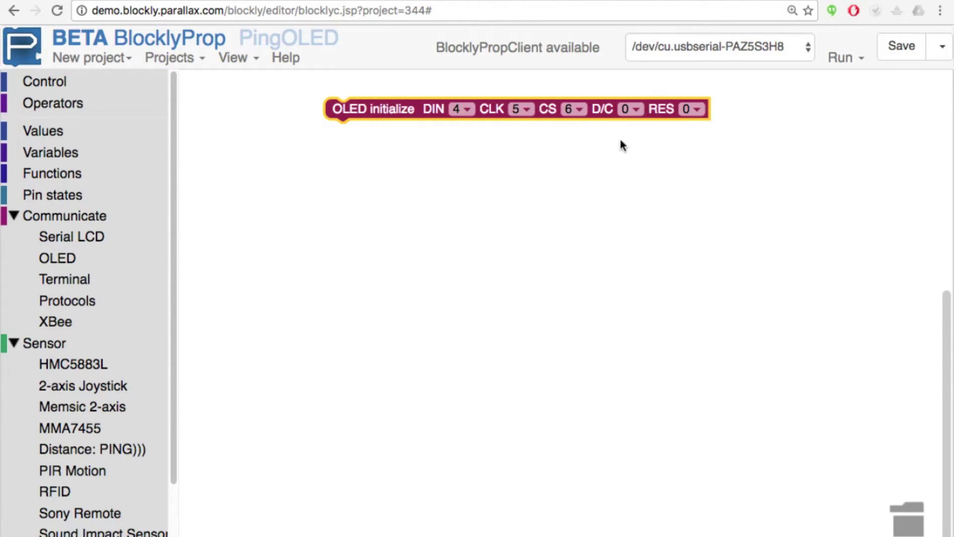
left_click(632, 109)
left_click(630, 260)
left_click(699, 112)
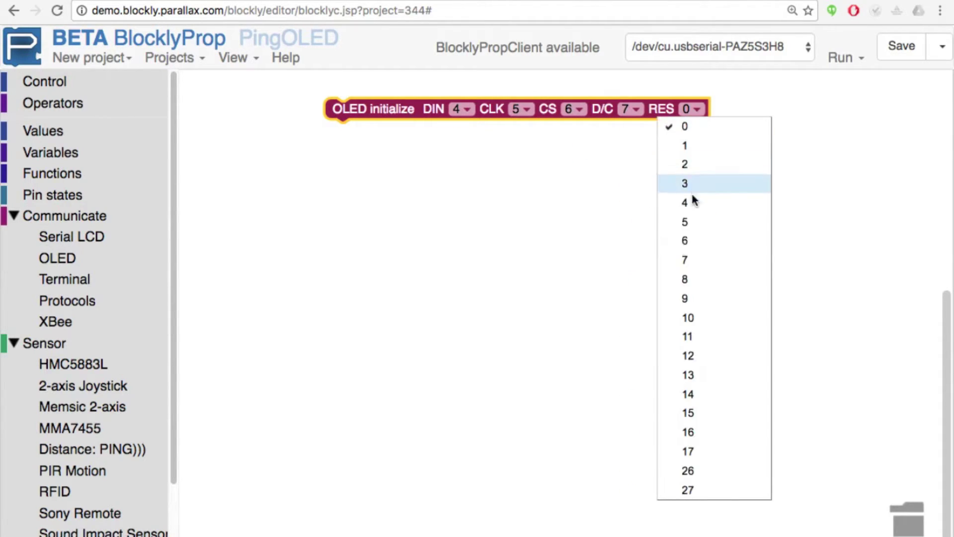
left_click(689, 280)
- Attach an OLED font colour block under initialize with a black background
left_click(411, 290)
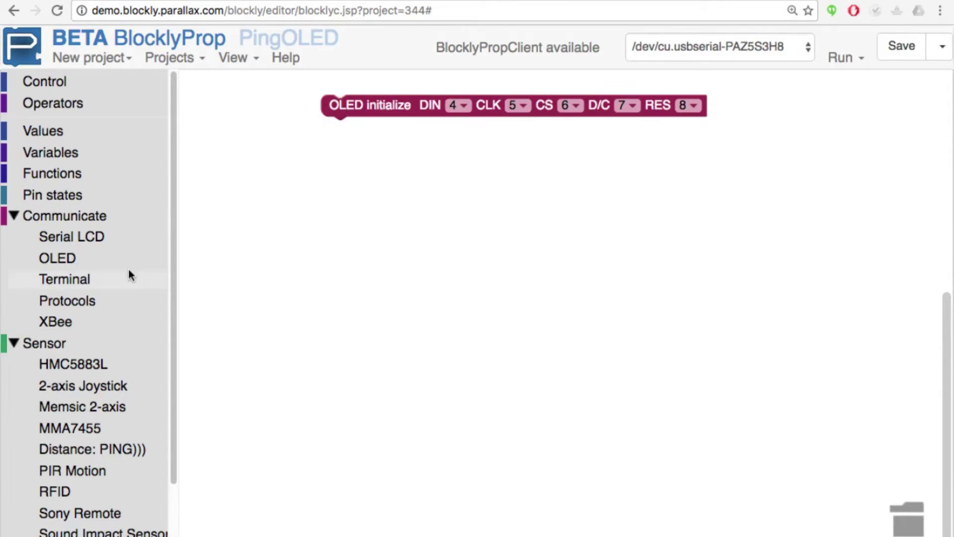
left_click(66, 258)
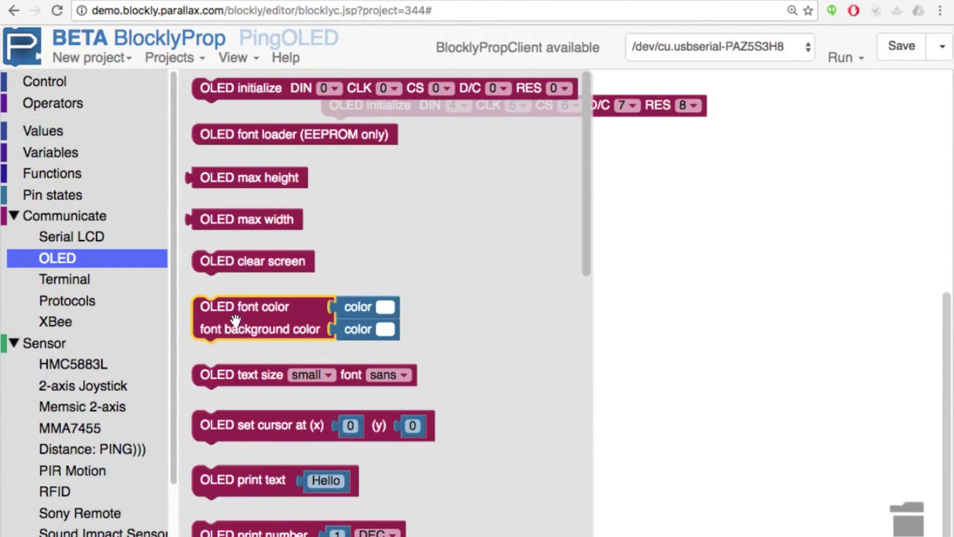
left_click_drag(235, 321, 366, 145)
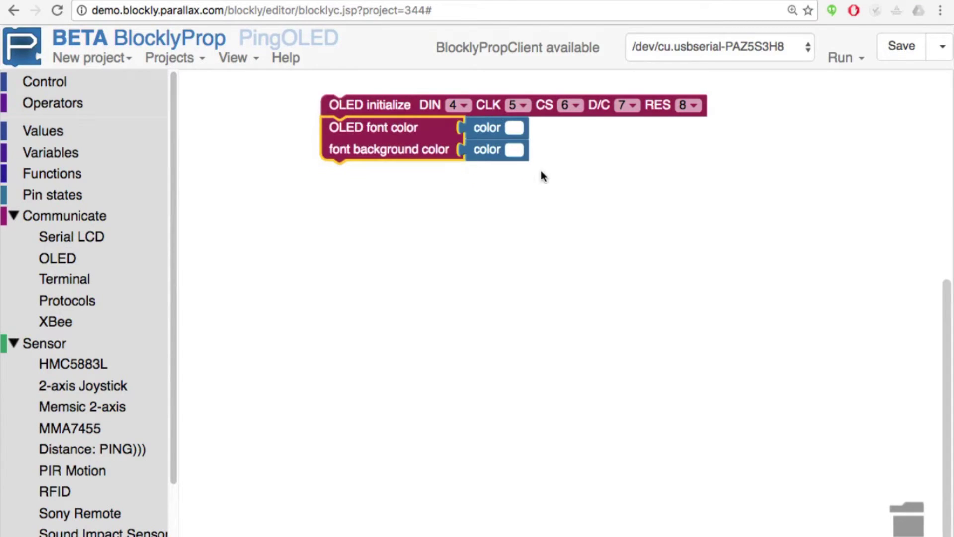
left_click(516, 152)
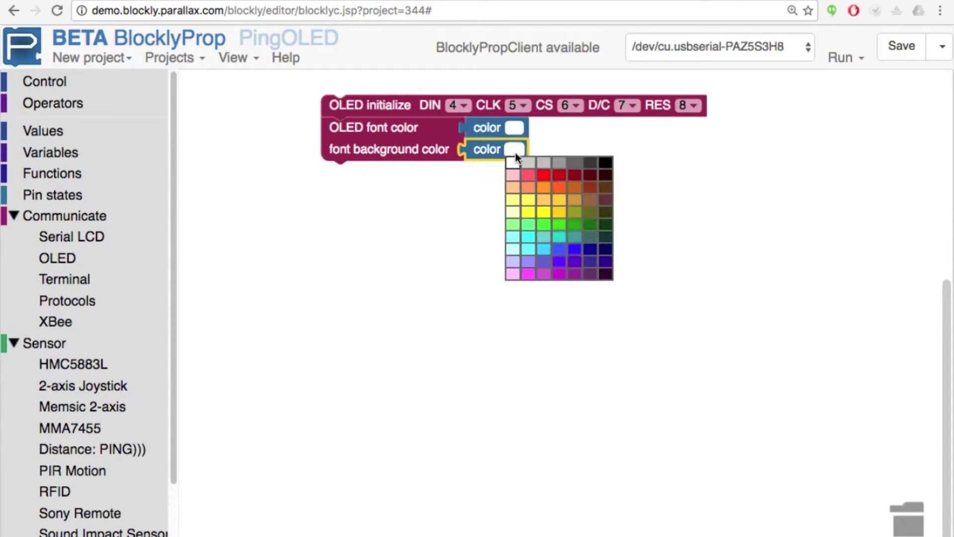
left_click(605, 162)
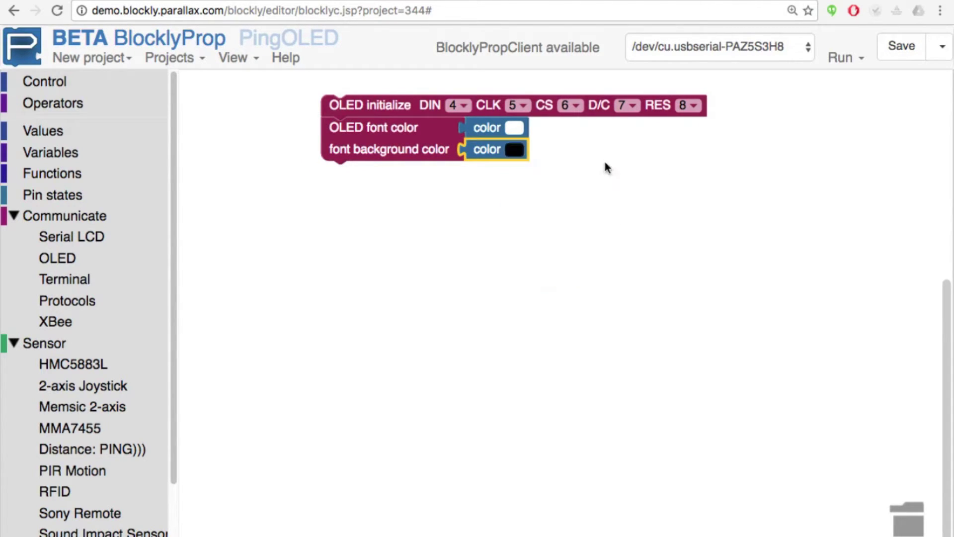
left_click(404, 291)
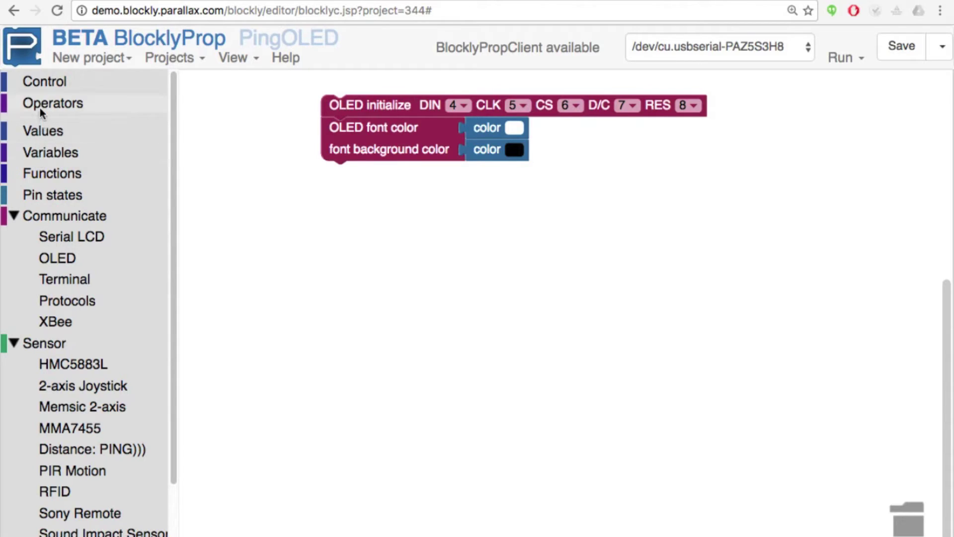
- Add a repeat forever loop containing a 100 ms delay
left_click(40, 79)
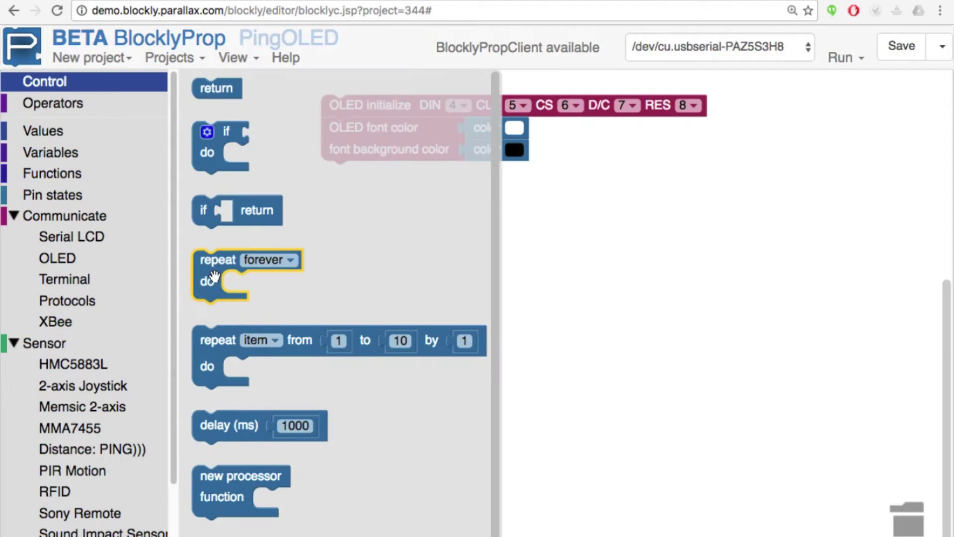
left_click_drag(214, 278, 337, 196)
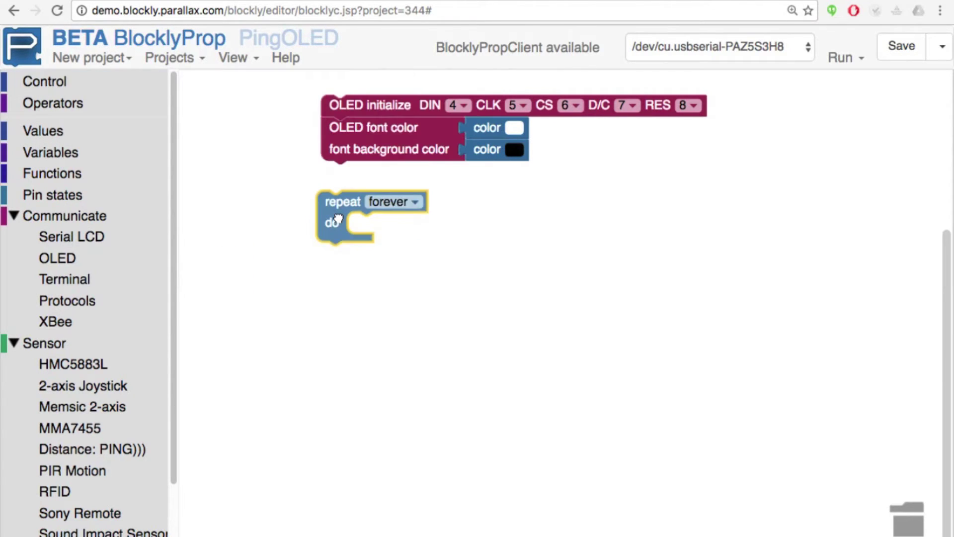
left_click(55, 87)
left_click_drag(209, 433, 371, 209)
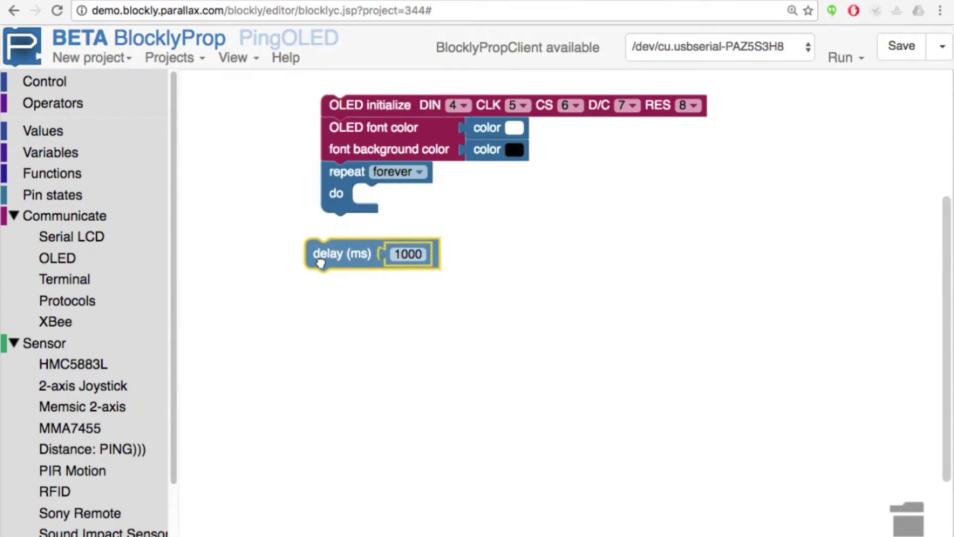
left_click(465, 206)
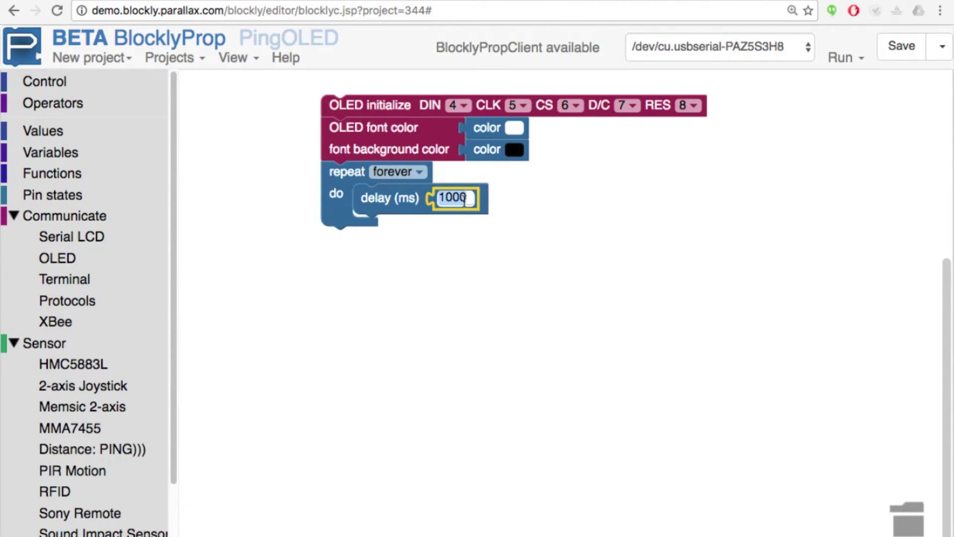
type("100")
left_click(505, 301)
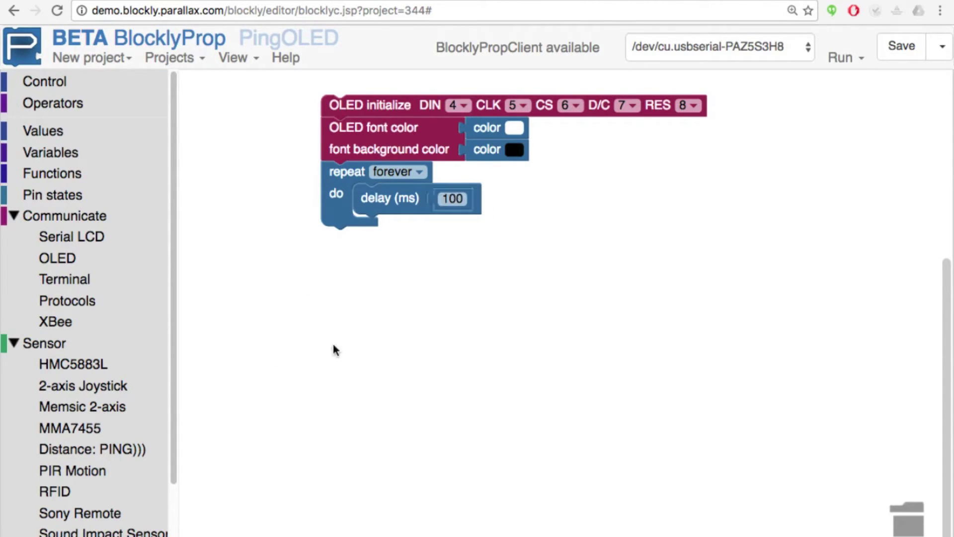
- Place a set-variable block in the loop and name the variable distance
left_click(55, 156)
mouse_move(216, 83)
left_mouse_down()
mouse_move(367, 201)
mouse_move(379, 190)
left_mouse_up()
left_click(389, 196)
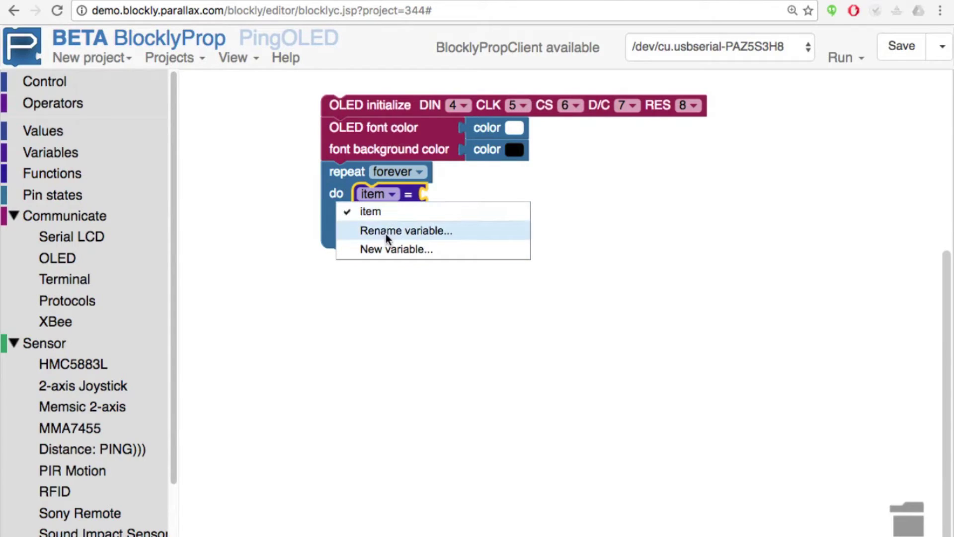
left_click(386, 232)
type("distance")
key("Return")
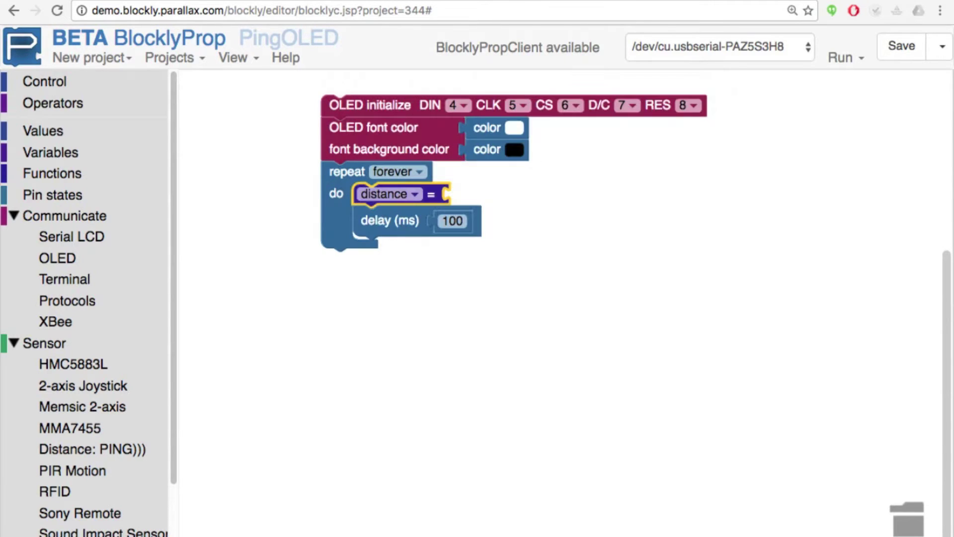
- Assign distance from a Ping))) reading in inches on pin 17
left_click(64, 453)
left_click_drag(192, 89, 515, 198)
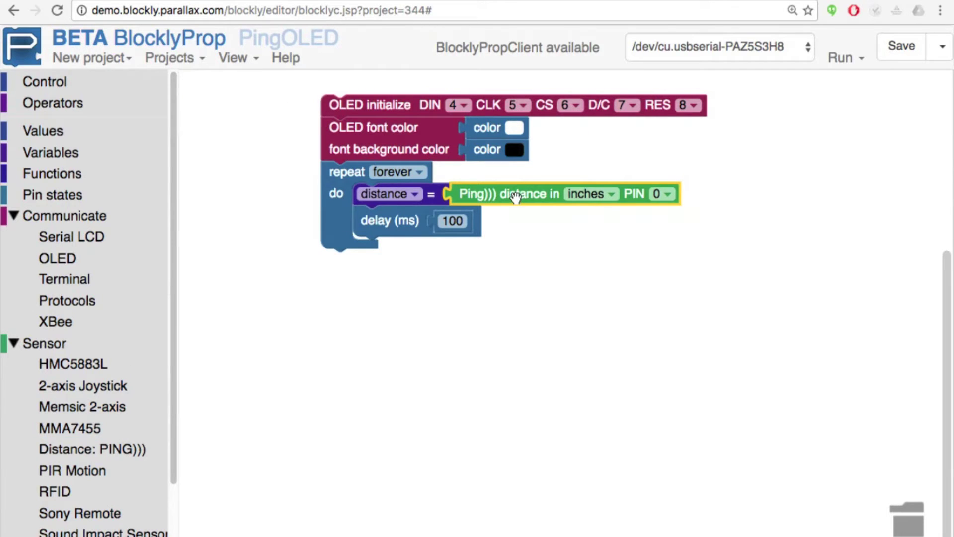
left_click(610, 195)
left_click(602, 207)
left_click(663, 194)
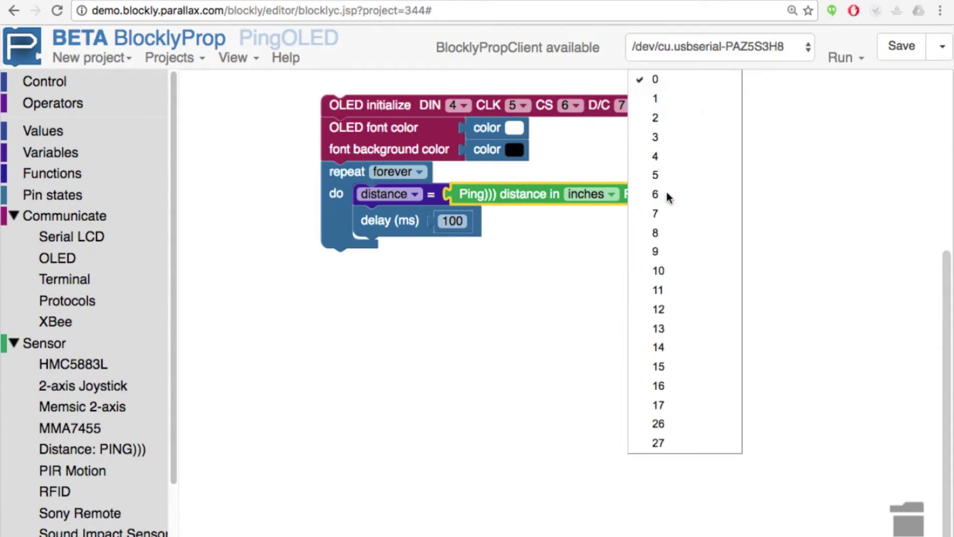
left_click(664, 406)
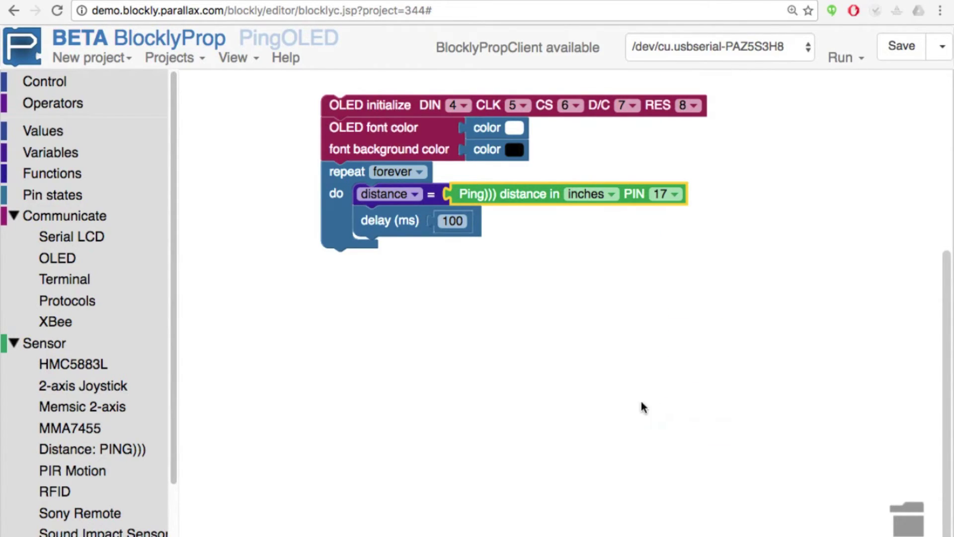
left_click(525, 424)
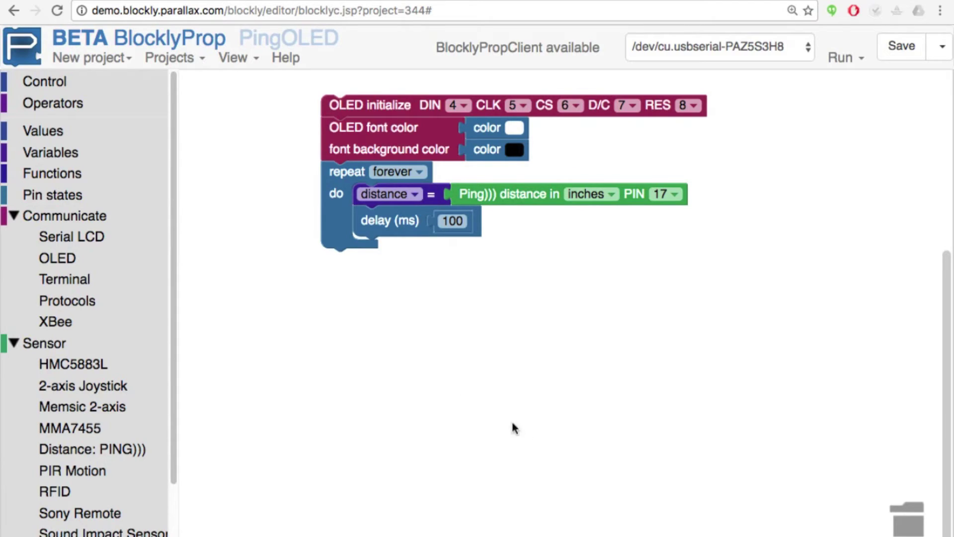
left_click(64, 259)
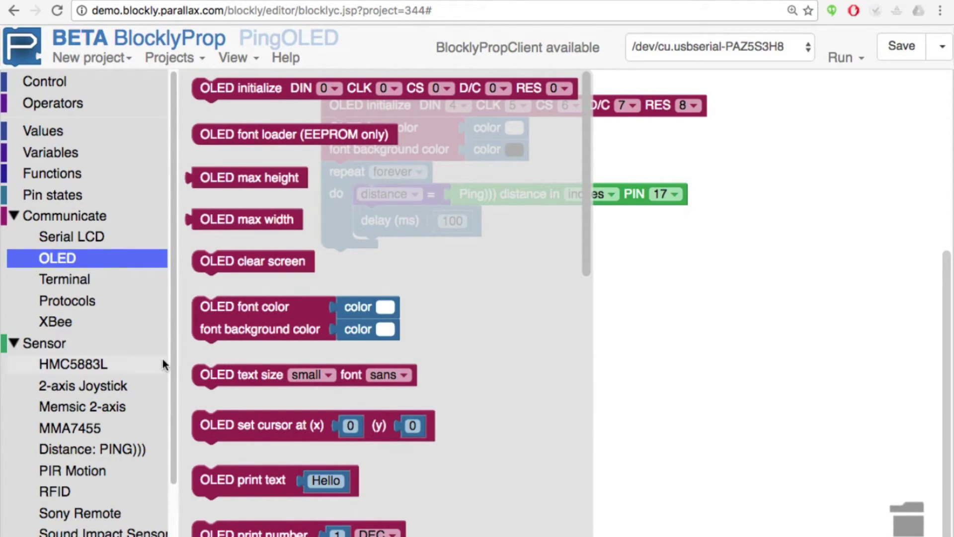
- Add a medium OLED text size block and a set-cursor block at 0,0 to the loop
left_click_drag(216, 375, 377, 222)
left_click(485, 217)
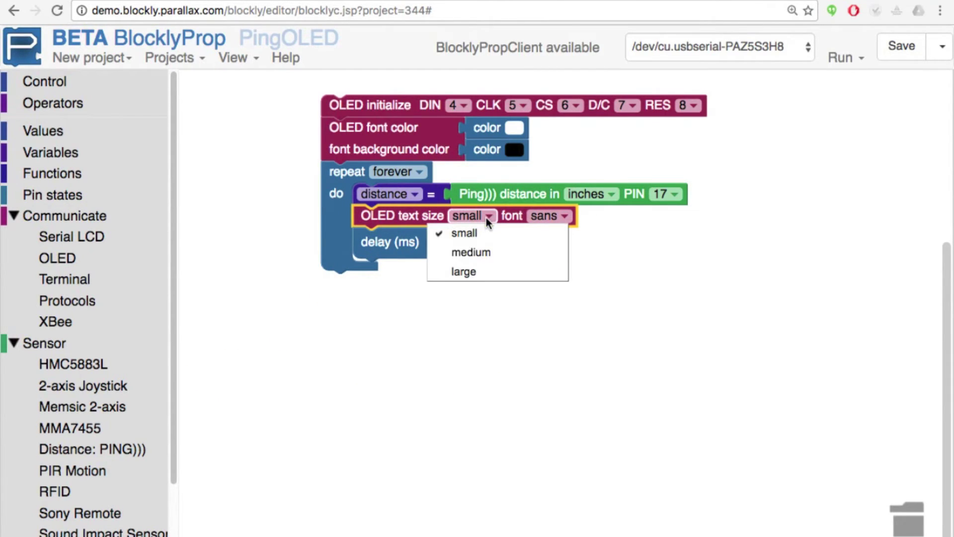
left_click(474, 253)
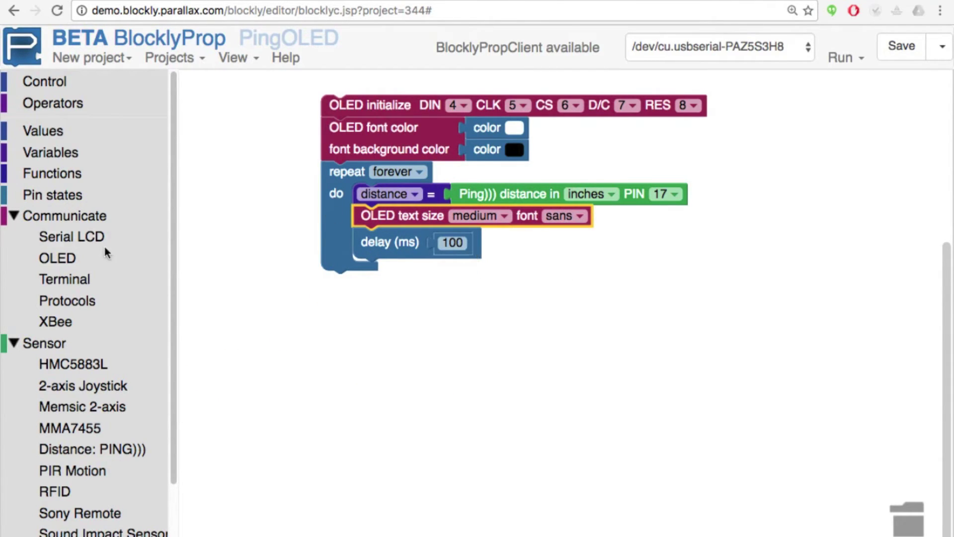
left_click(64, 263)
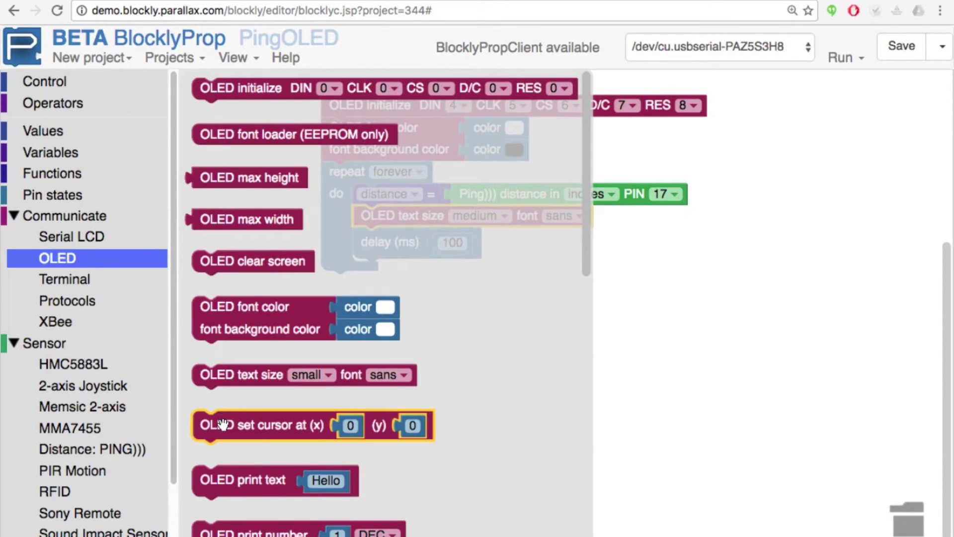
mouse_move(221, 425)
left_mouse_down()
mouse_move(357, 292)
mouse_move(386, 244)
left_mouse_up()
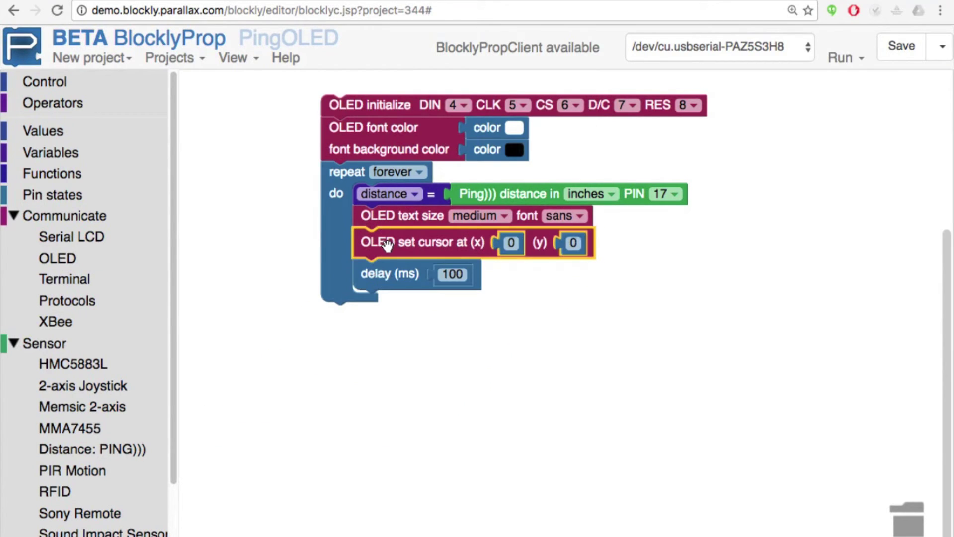
- Print the text 'Ping=' on the OLED just before the delay
left_click(59, 257)
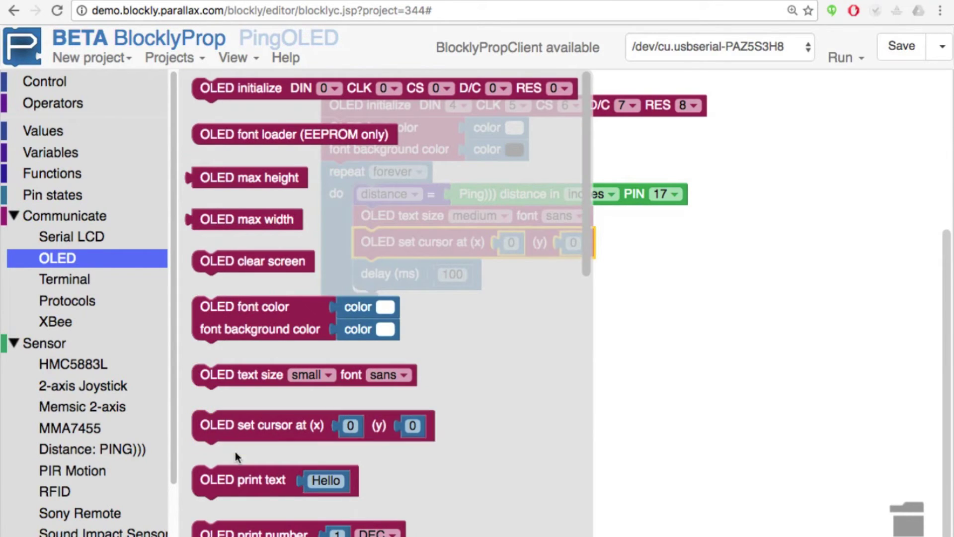
left_click_drag(232, 479, 484, 286)
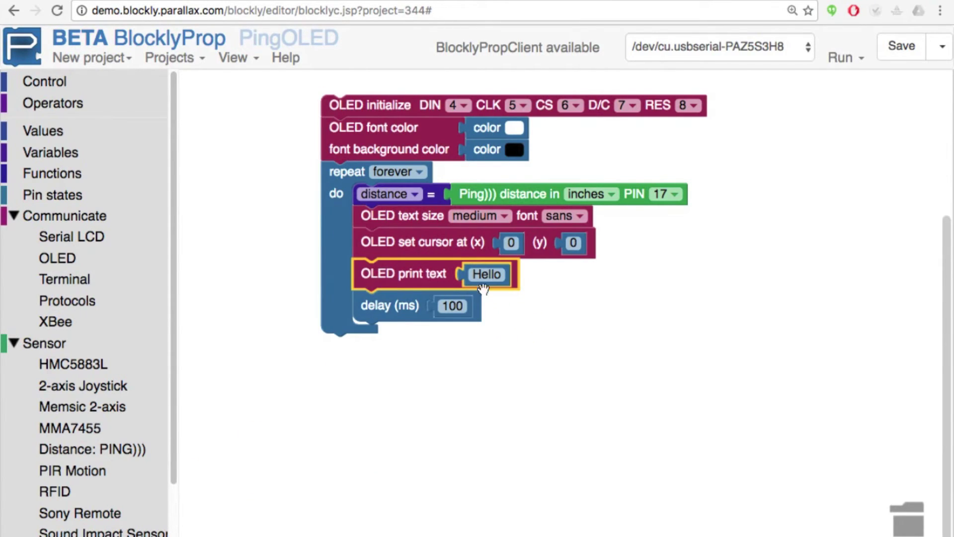
left_click(489, 273)
type("ing=")
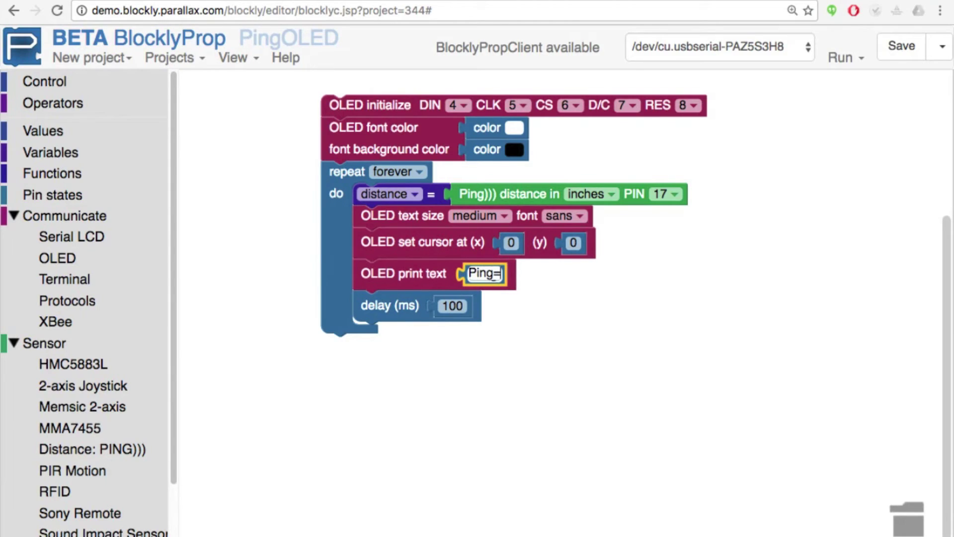
left_click(490, 392)
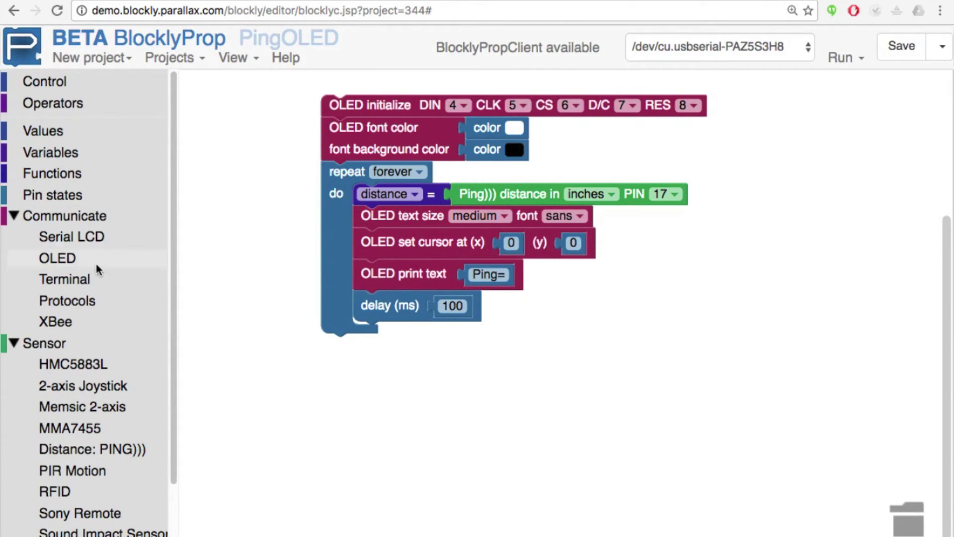
left_click(67, 257)
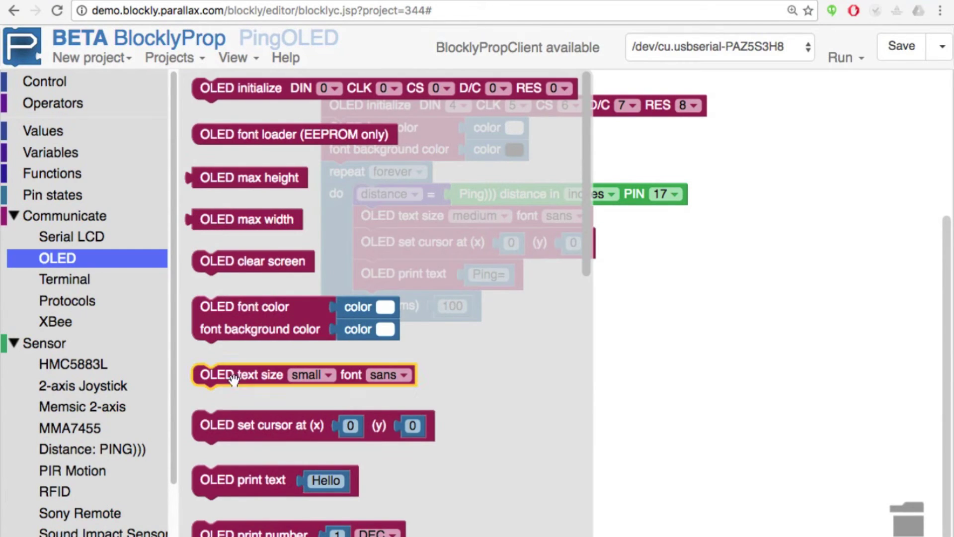
- Add an OLED print number block showing distance in DEC, discarding the placeholder 1
left_click_drag(240, 535, 422, 322)
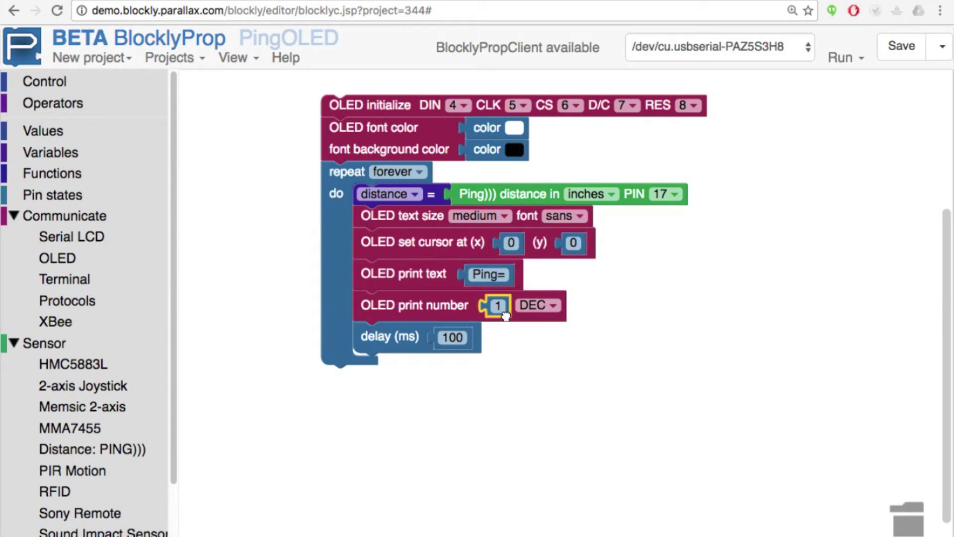
left_click_drag(508, 319, 586, 412)
left_click(59, 155)
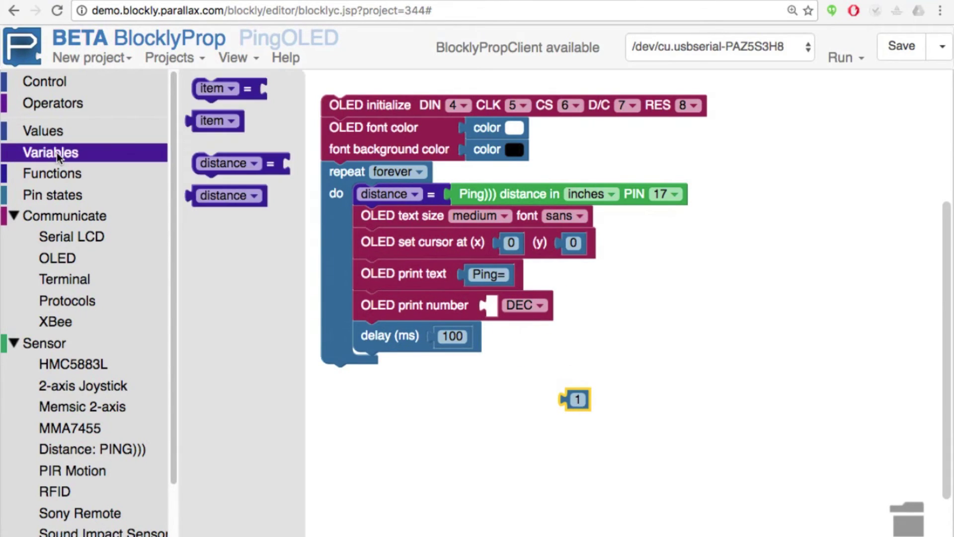
left_click_drag(223, 196, 531, 310)
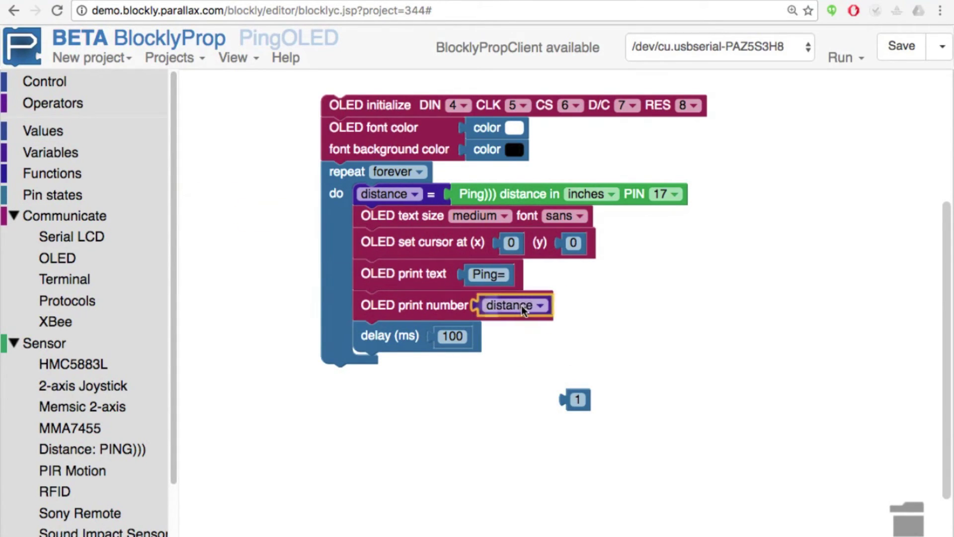
left_click(570, 401)
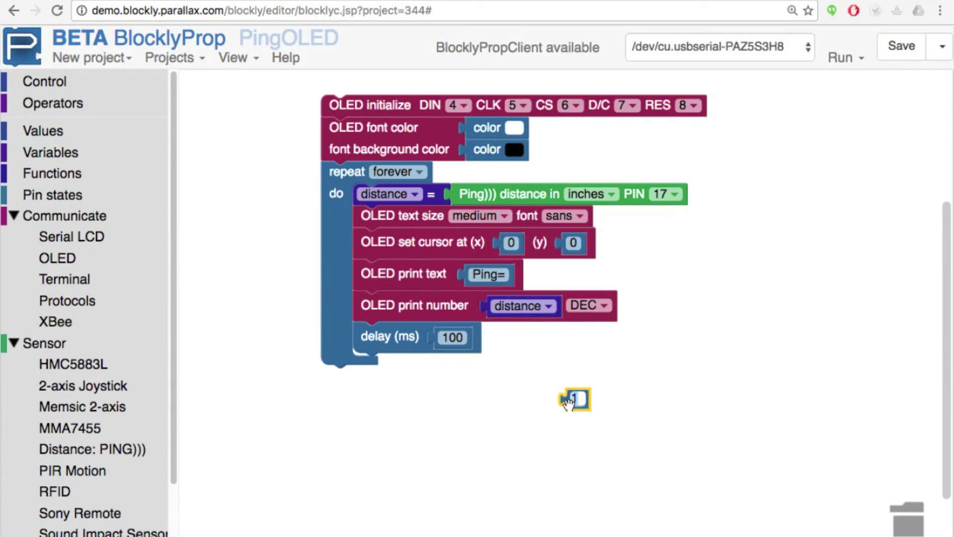
left_click_drag(568, 401, 883, 513)
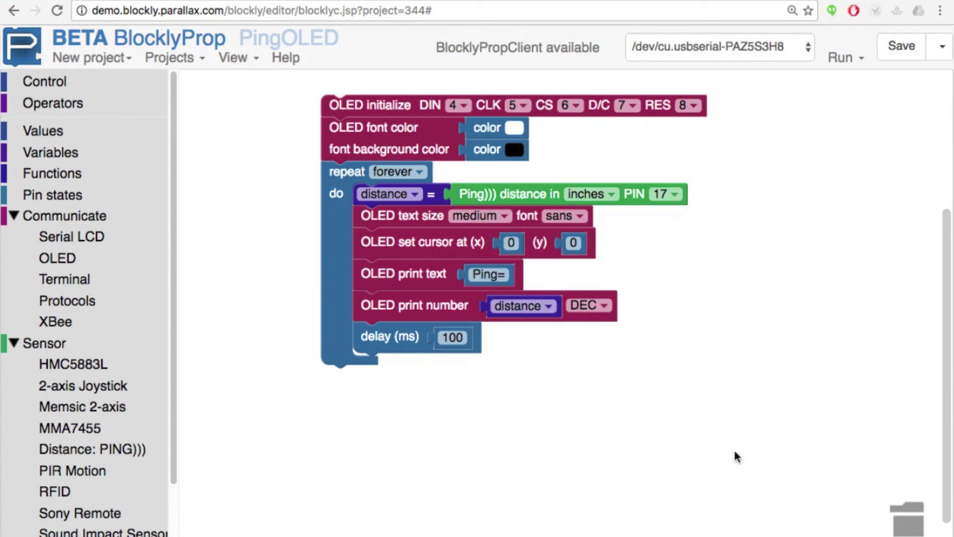
- Add another print text block after it with its Hello text cleared
left_click(57, 258)
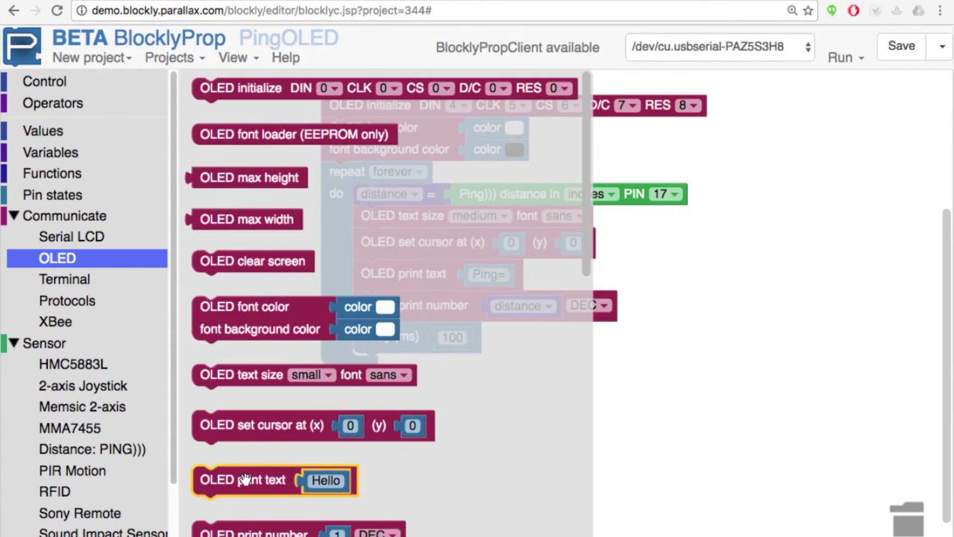
left_click_drag(228, 480, 395, 337)
left_click(498, 338)
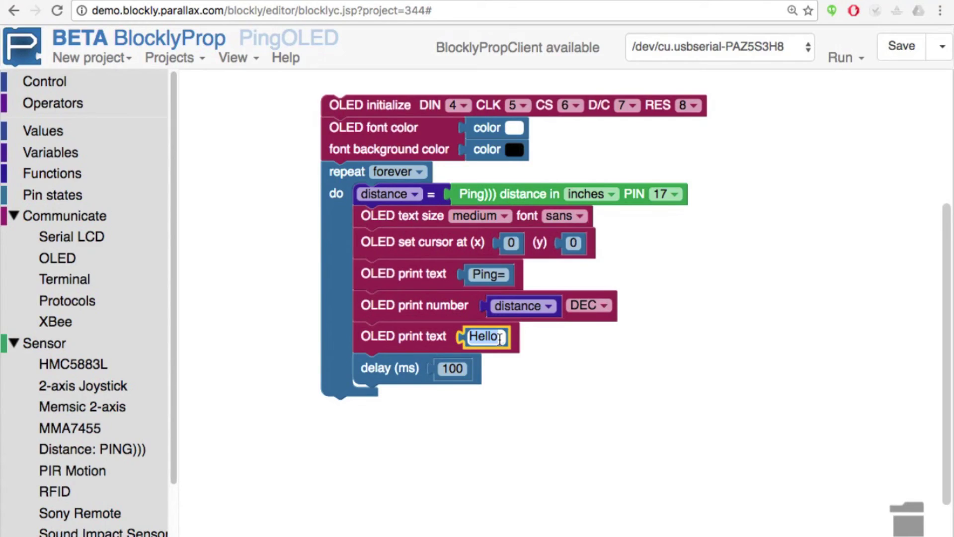
key("BackSpace")
left_click(630, 452)
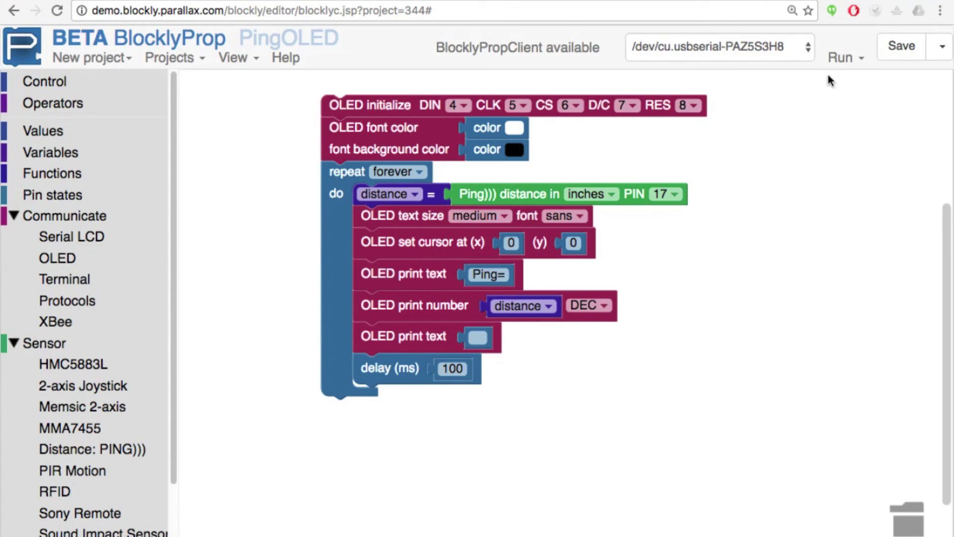
- Compile the PingOLED program and load it into the Propeller's EEPROM
left_click(843, 60)
left_click(803, 124)
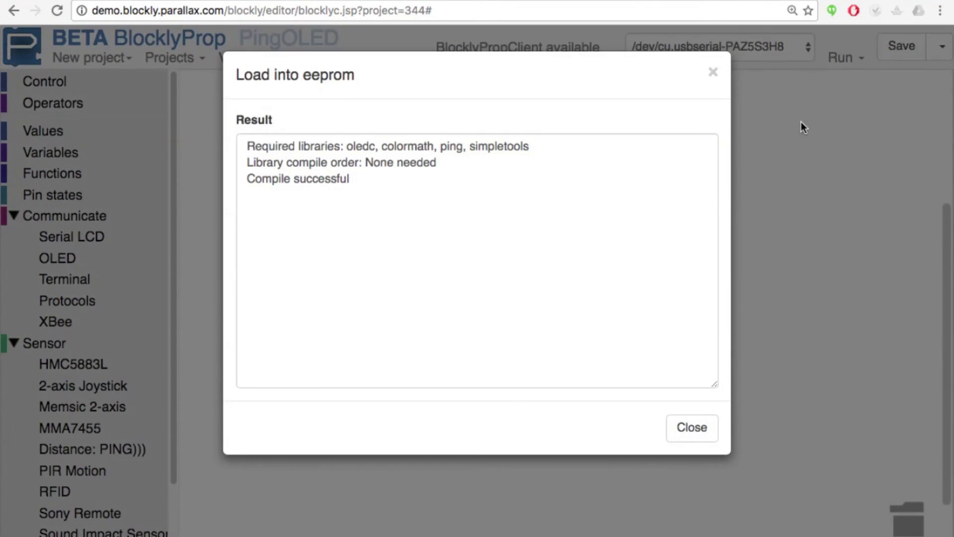